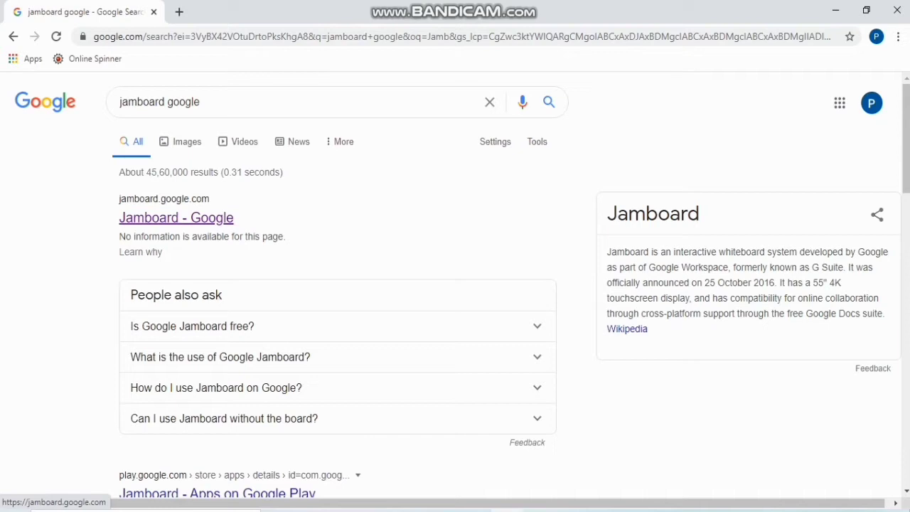
Open Google Jamboard from the search results, create a new jam and rename it Example
click(176, 218)
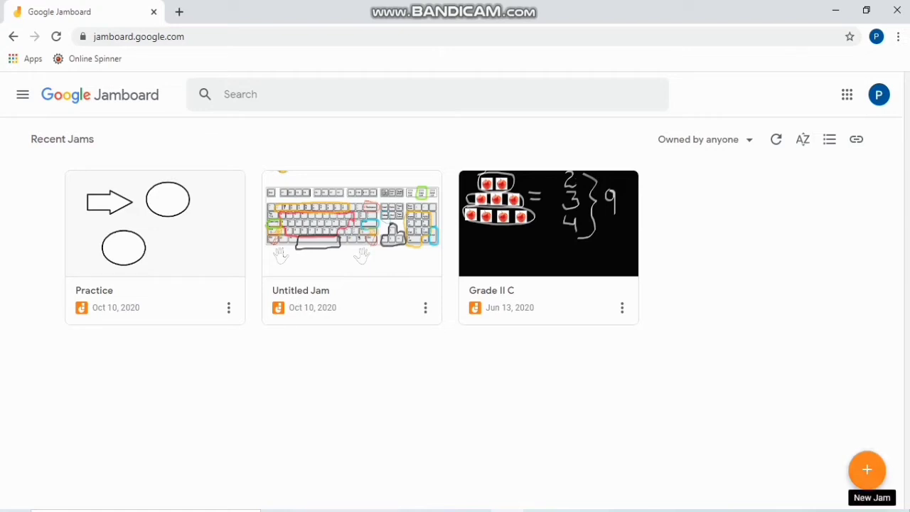
click(866, 470)
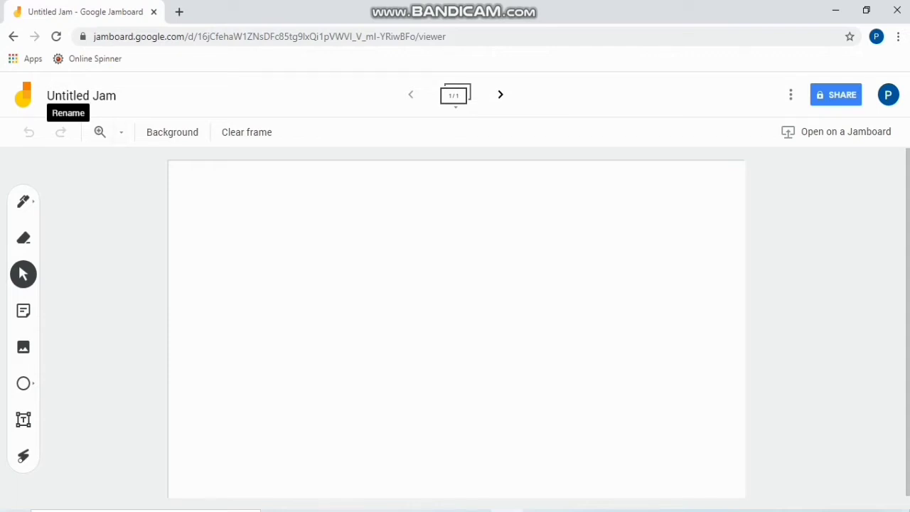
click(81, 95)
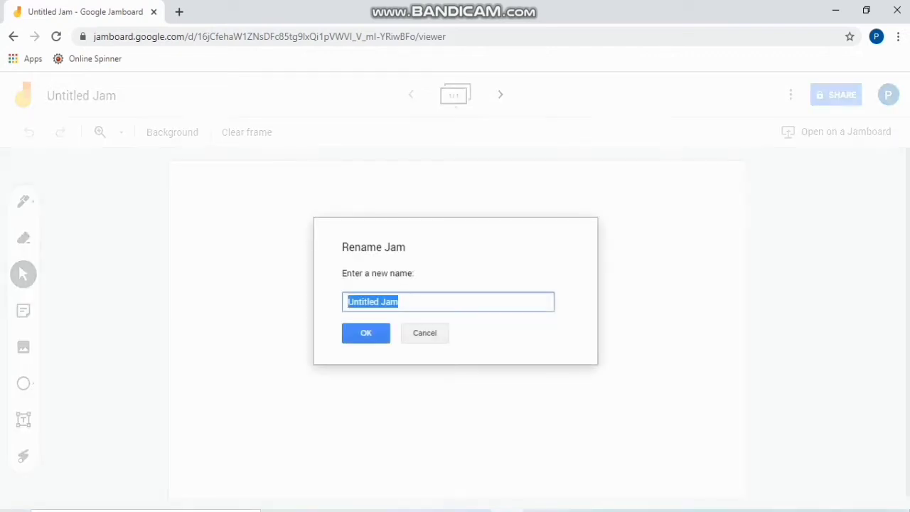
text(E)
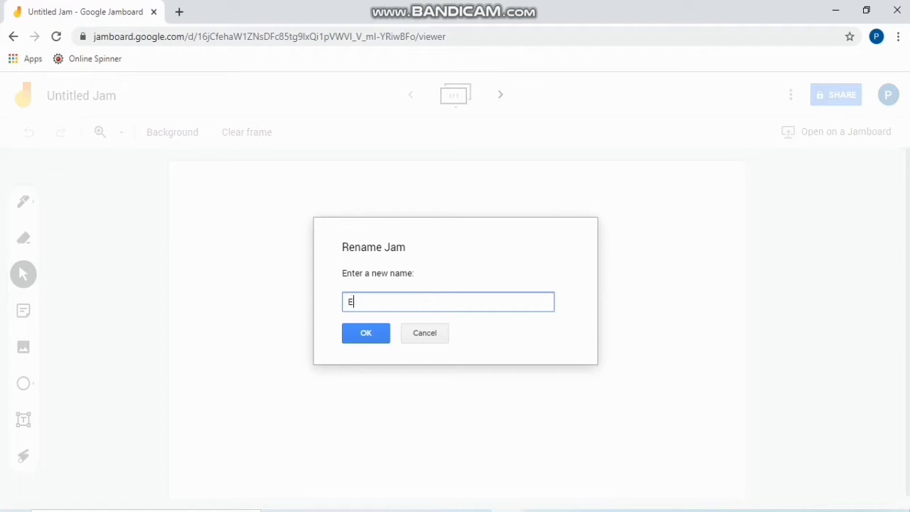
text(xm)
key(BackSpace)
text(ample)
key(Return)
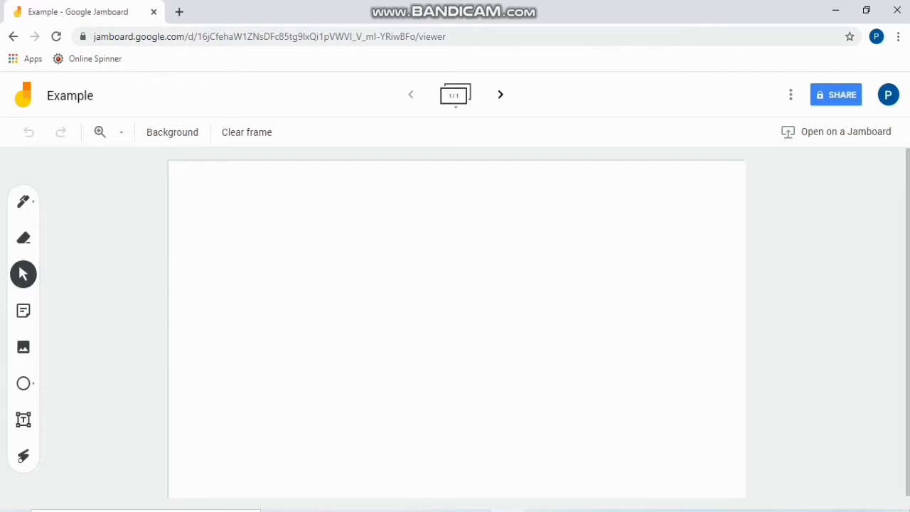
Try the dots, lines, square grid and gray graph backgrounds on the blank frame one after another
click(172, 132)
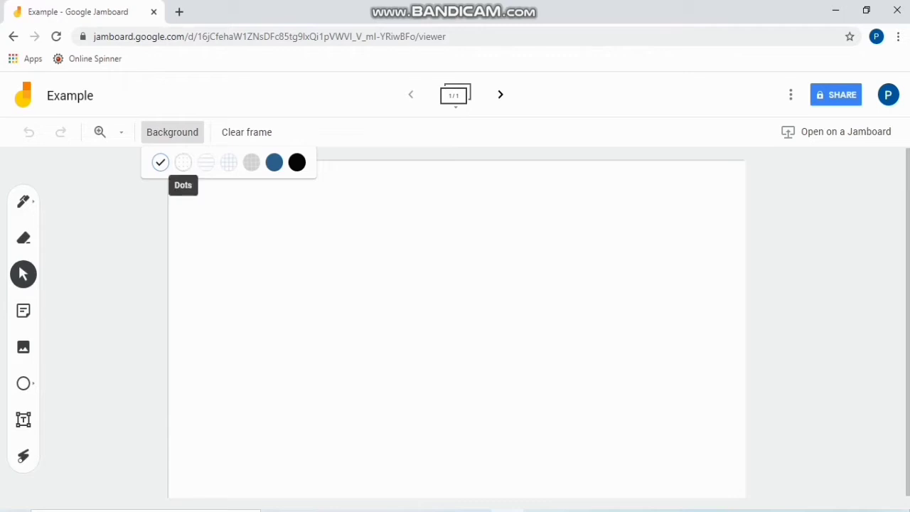
click(183, 162)
click(172, 132)
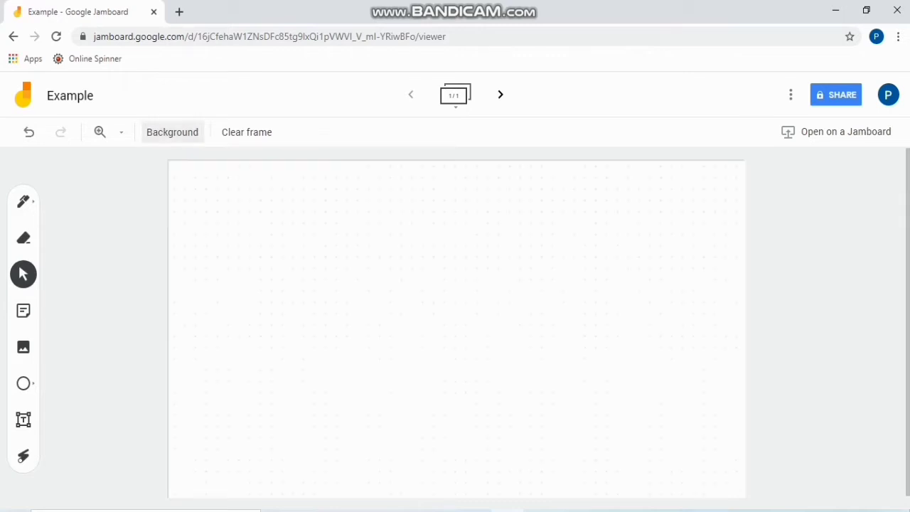
click(205, 162)
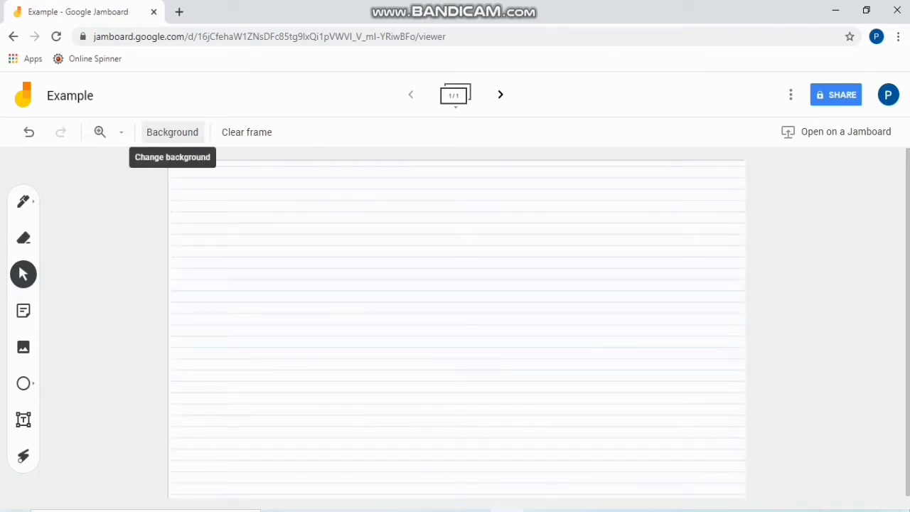
click(172, 133)
click(228, 162)
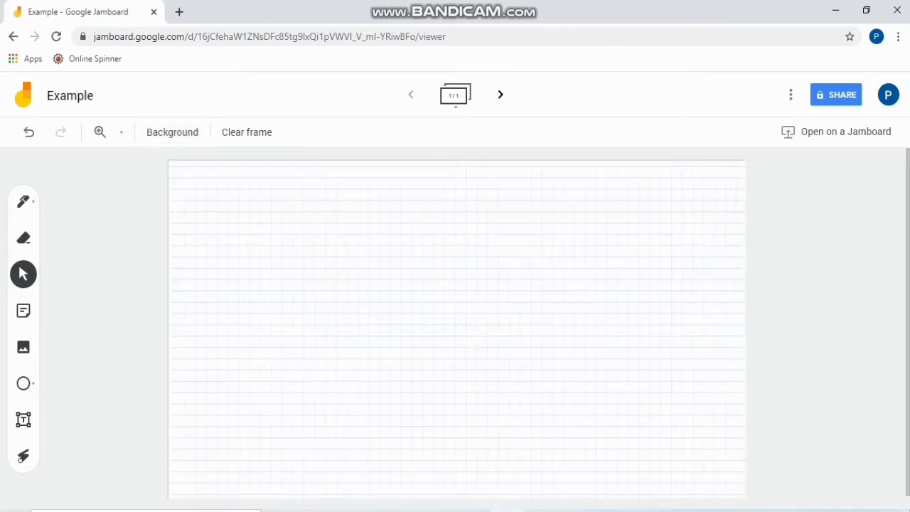
click(172, 132)
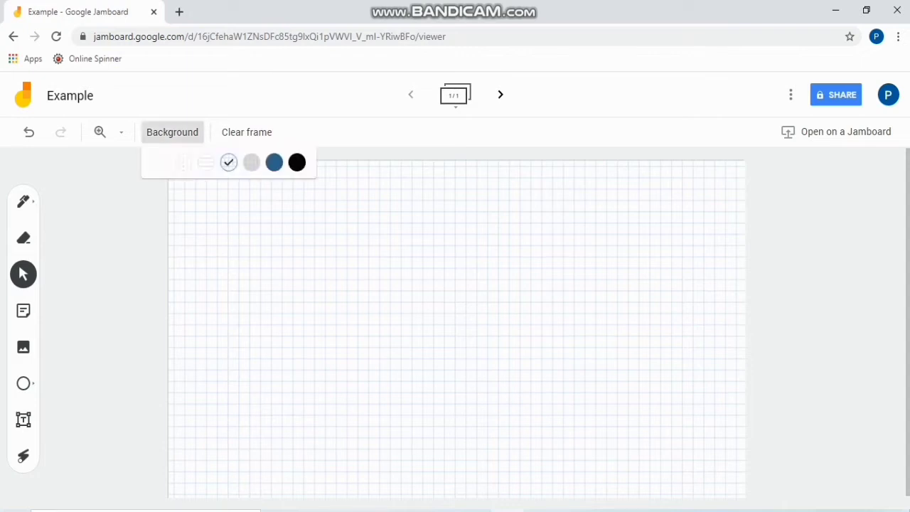
click(252, 162)
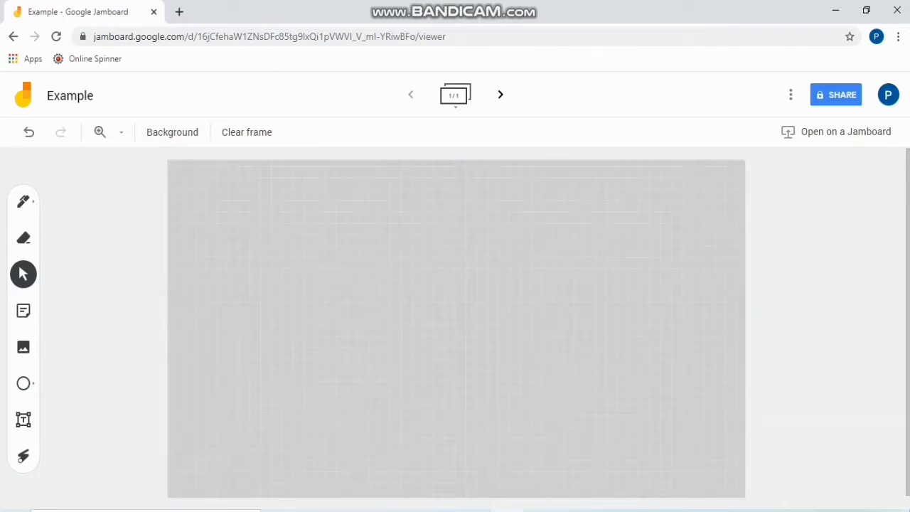
Try the blue and black backgrounds on the frame, and return it to plain white
click(172, 132)
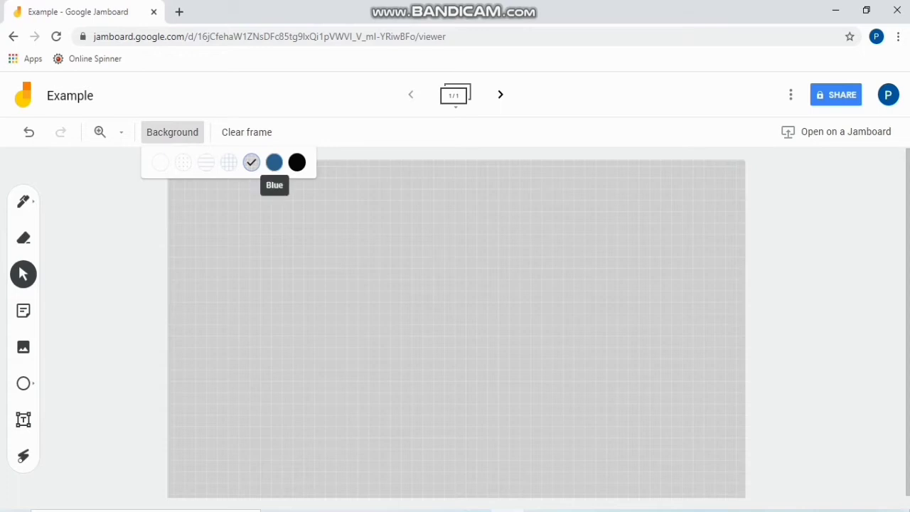
click(275, 162)
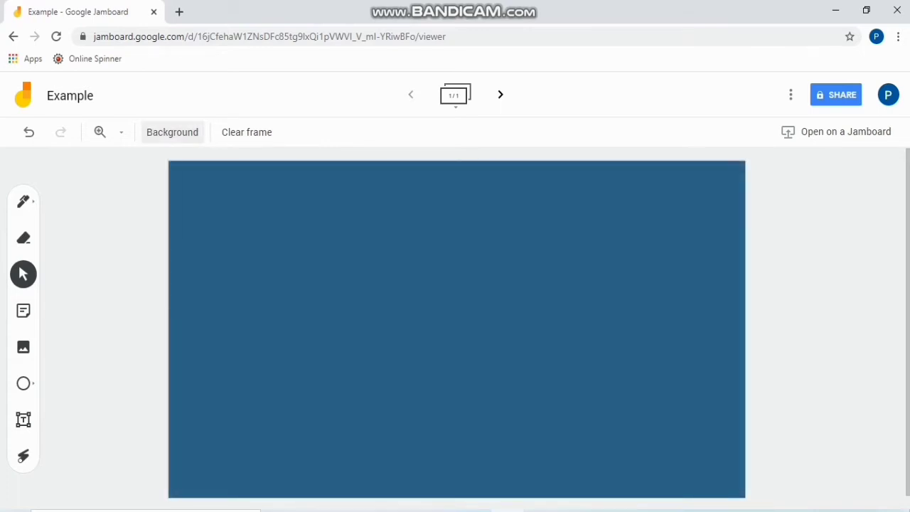
click(172, 132)
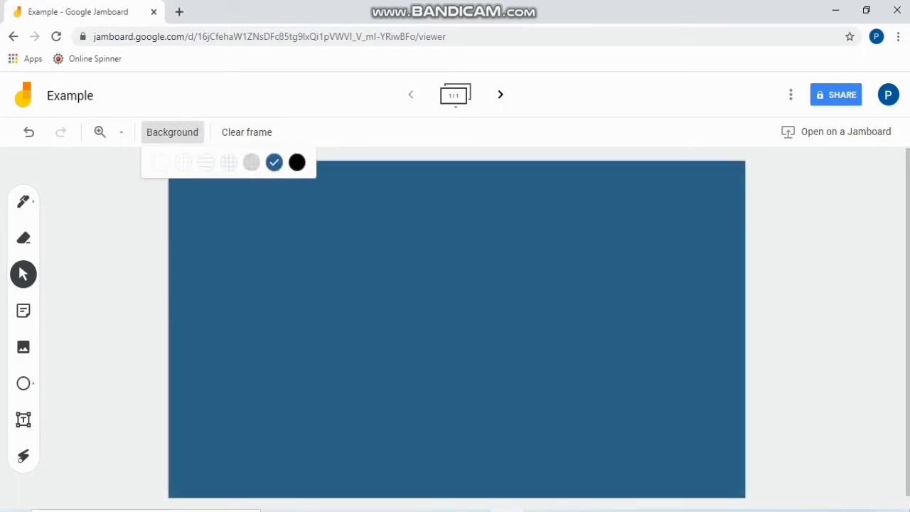
click(297, 162)
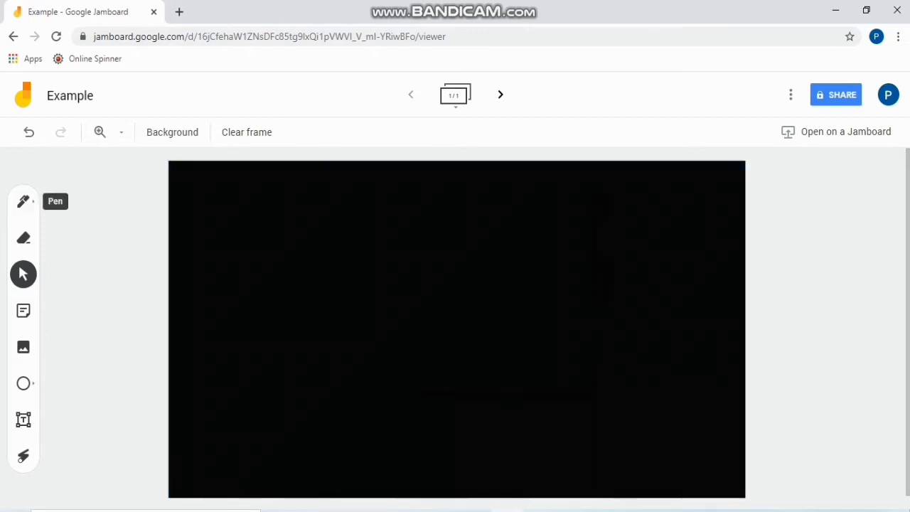
click(172, 132)
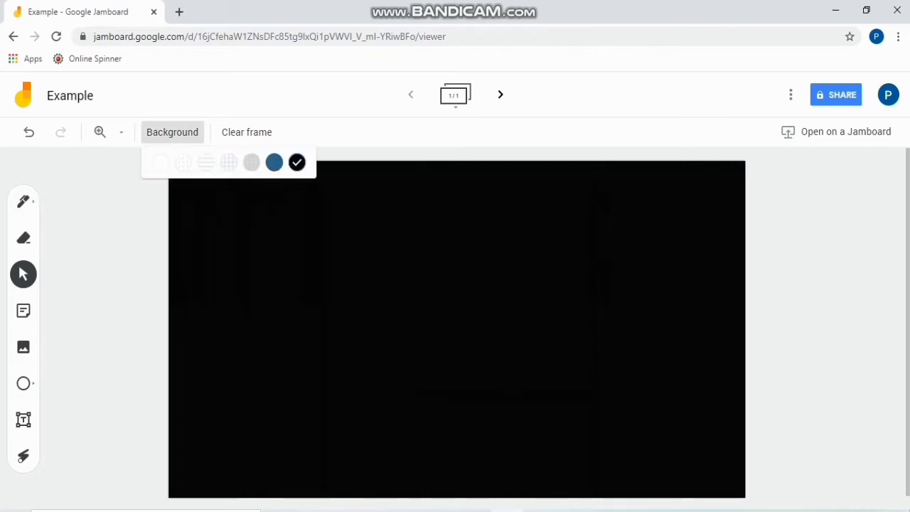
click(159, 162)
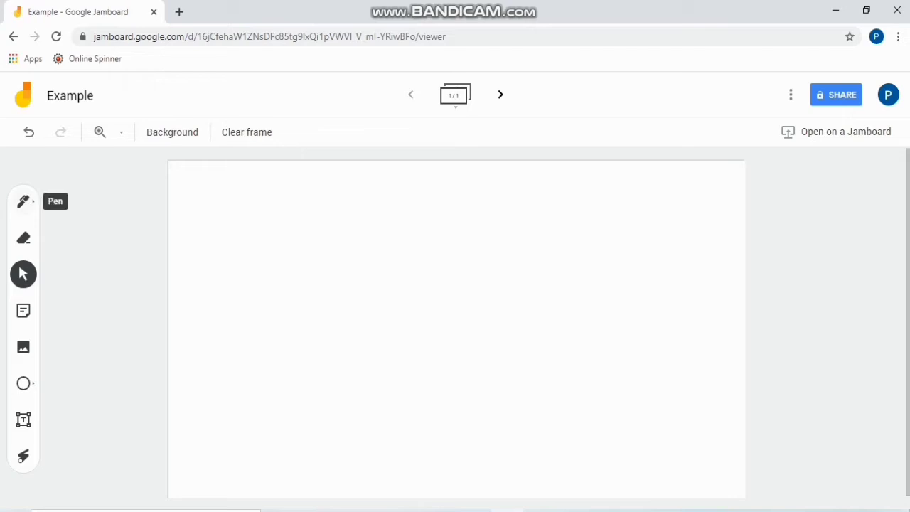
Draw two red horizontal lines in the frame's upper left area, one with the pen and one below it with the marker
click(23, 201)
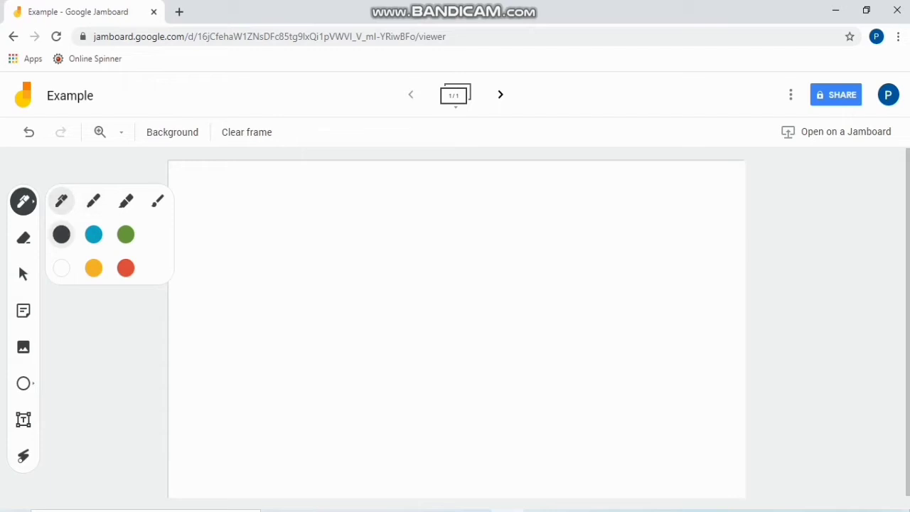
click(125, 268)
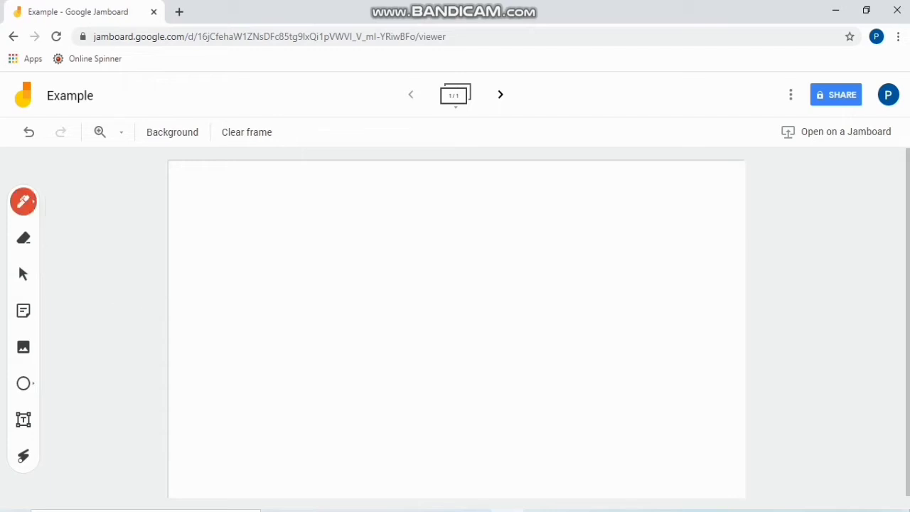
drag(245, 208, 394, 208)
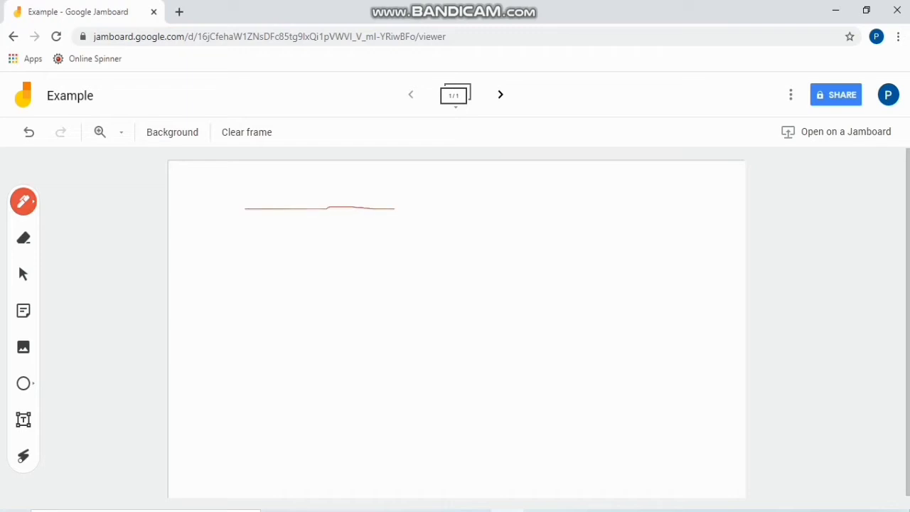
click(24, 202)
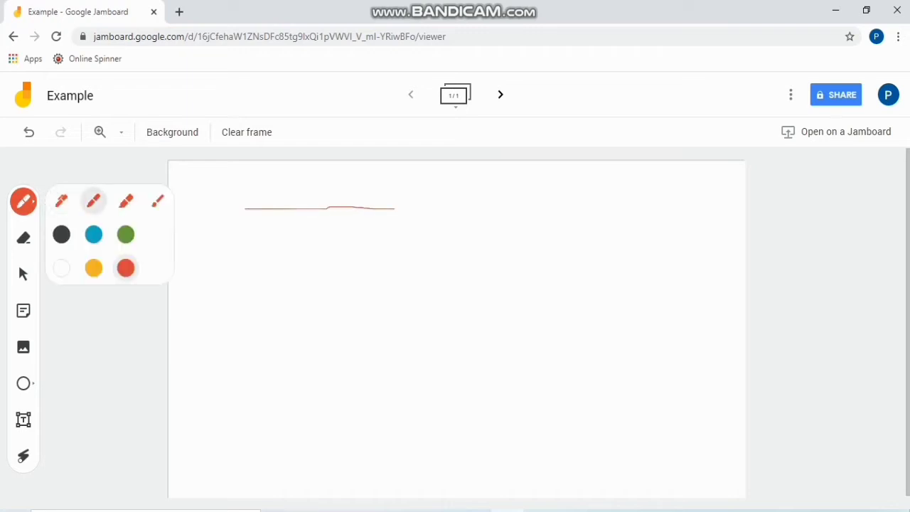
drag(249, 244, 390, 233)
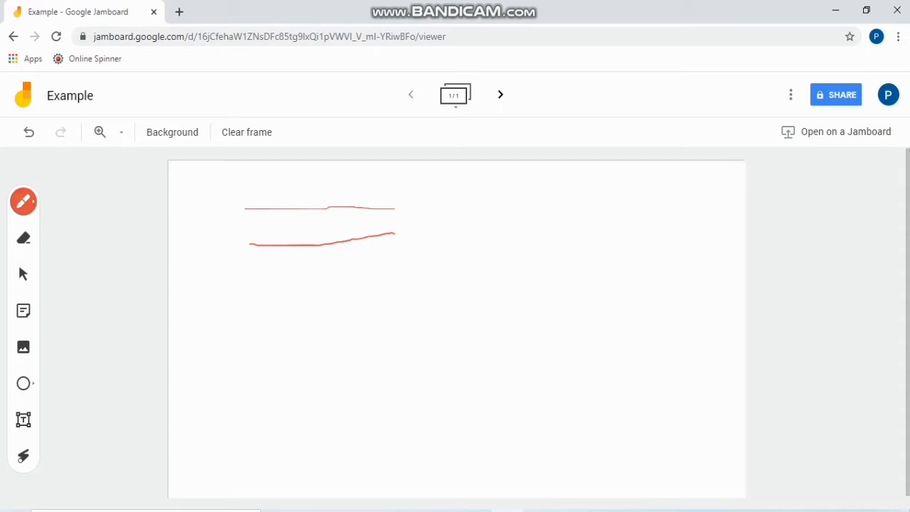
Draw two more red horizontal lines below the existing ones, first with the highlighter and then with the brush
click(23, 202)
click(126, 201)
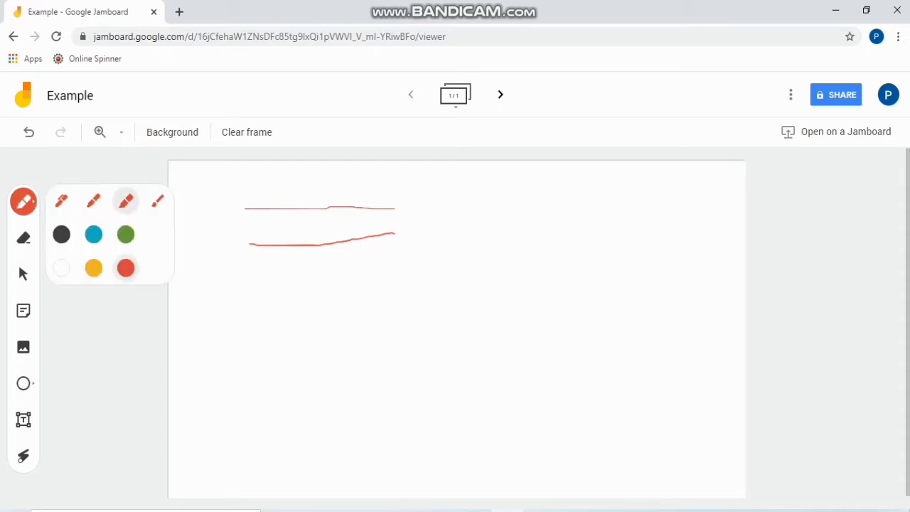
drag(254, 278, 395, 273)
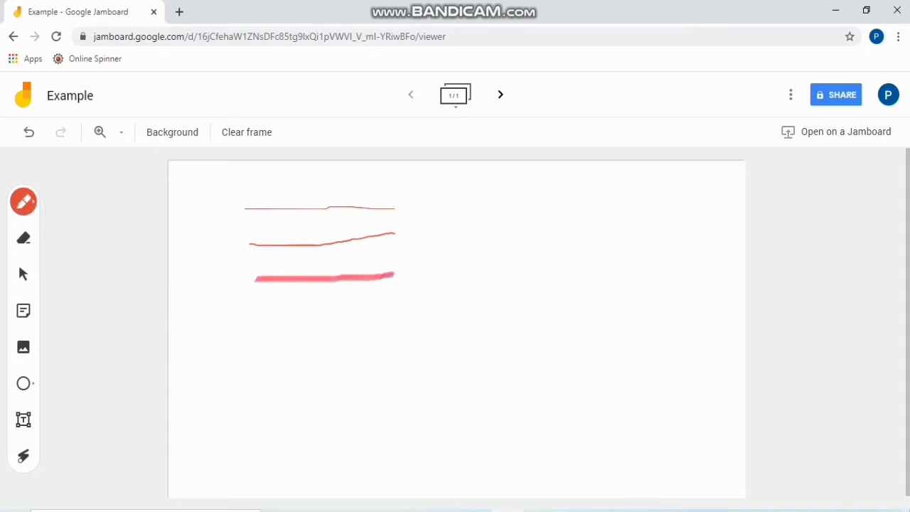
click(23, 202)
click(158, 202)
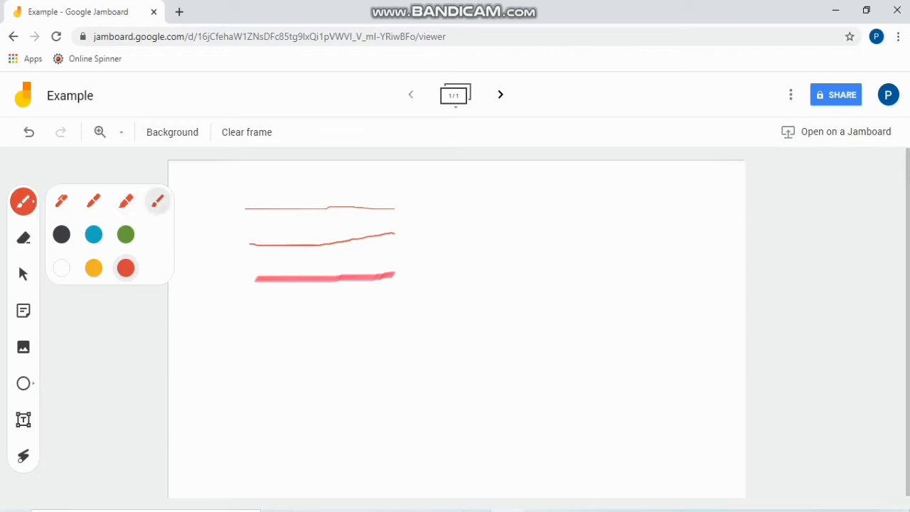
drag(250, 322, 402, 321)
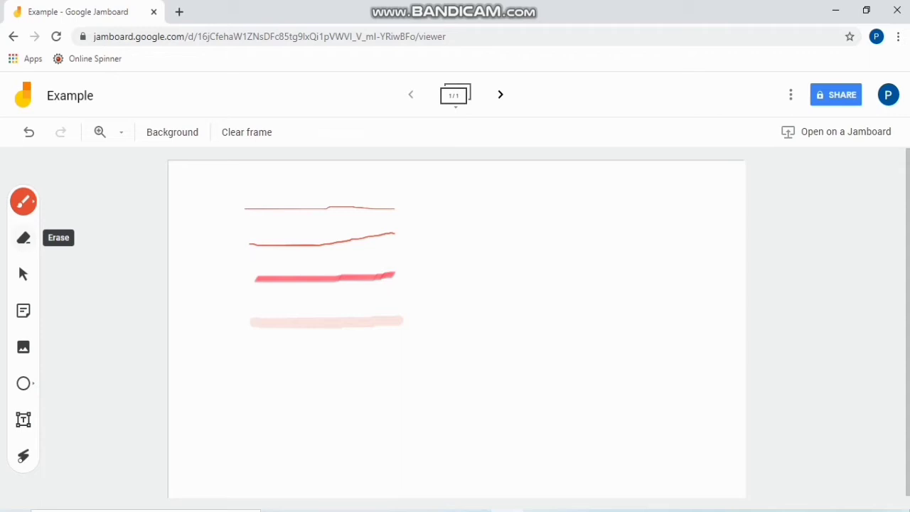
Erase the whole red highlighter line between the marker and brush lines, and return to the Select tool
click(24, 238)
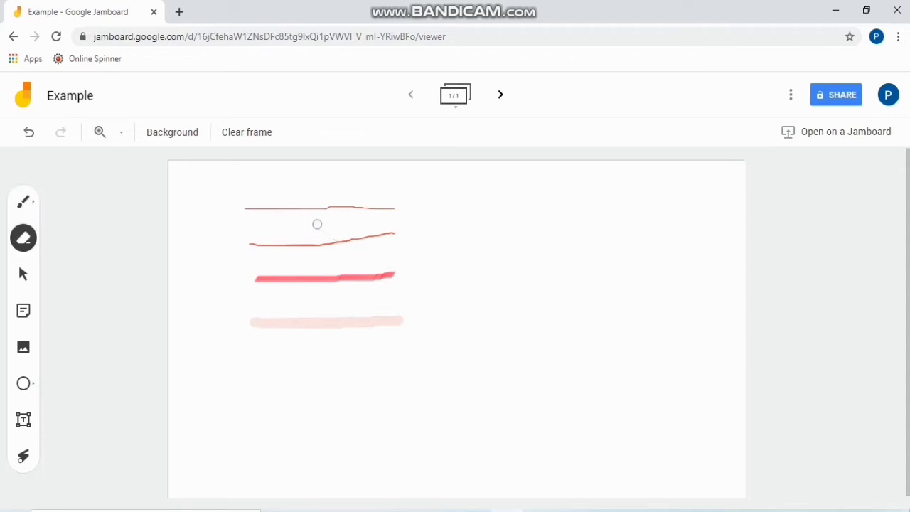
mouse_move(242, 276)
mouse_down()
mouse_move(299, 287)
mouse_move(433, 277)
mouse_move(364, 272)
mouse_up()
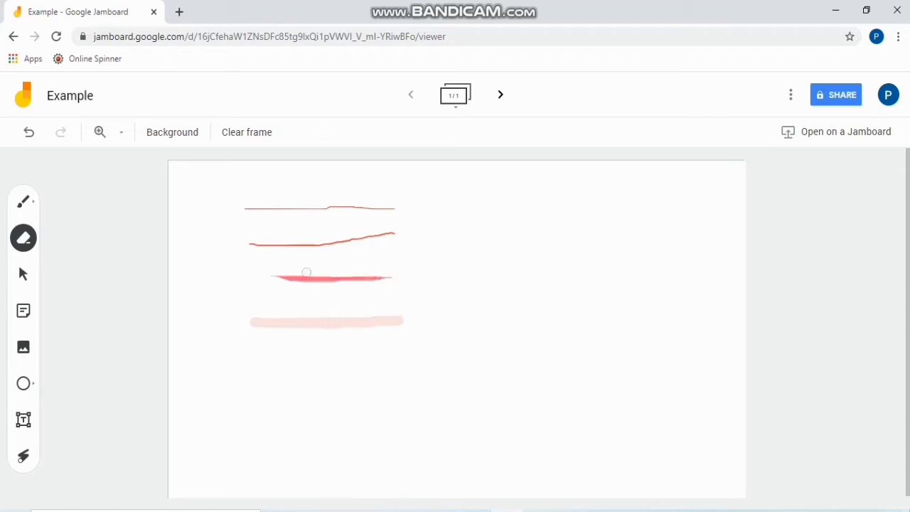
mouse_move(301, 270)
mouse_down()
mouse_move(410, 280)
mouse_move(341, 272)
mouse_move(241, 280)
mouse_move(320, 277)
mouse_up()
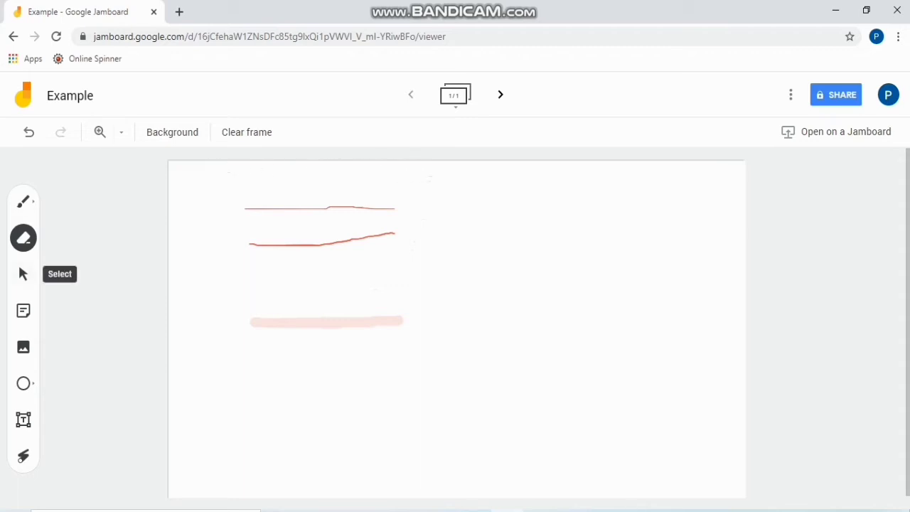
click(22, 272)
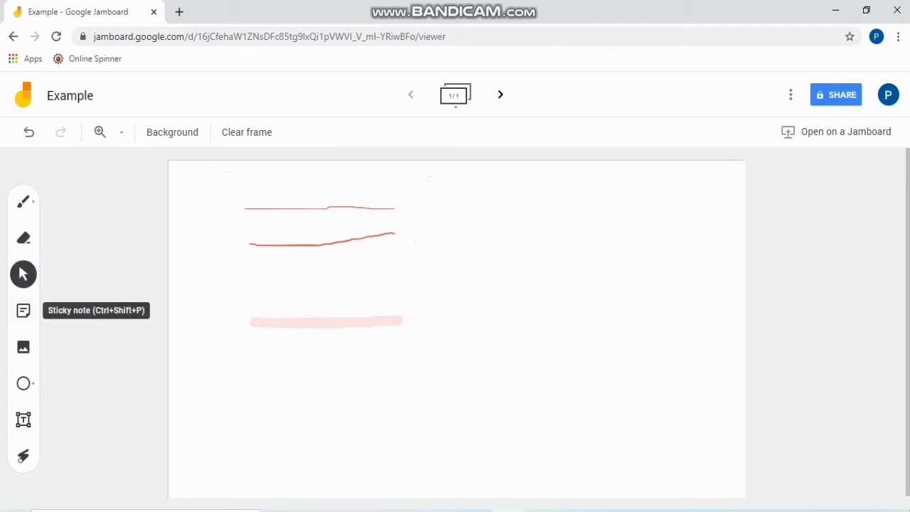
Start a sticky note, try the green, blue, pink, orange and transparent colours on it, and return it to yellow
click(24, 311)
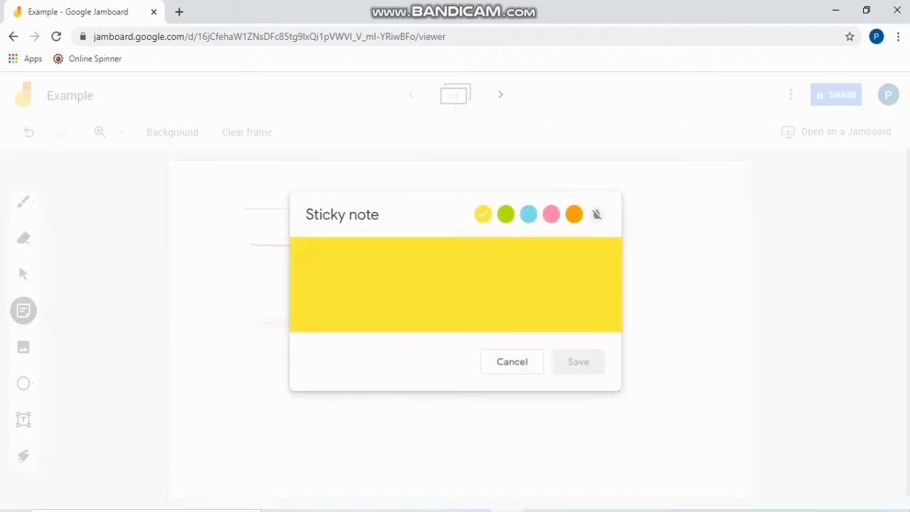
click(505, 213)
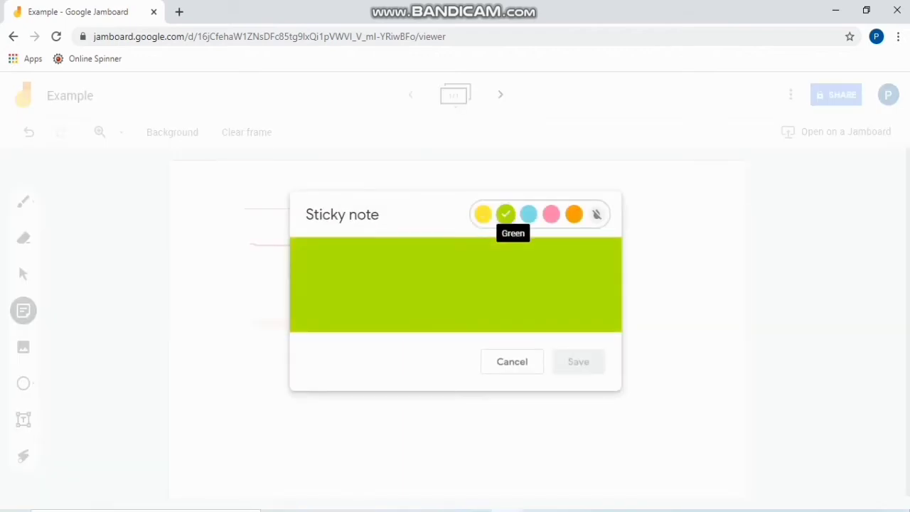
click(528, 214)
click(551, 214)
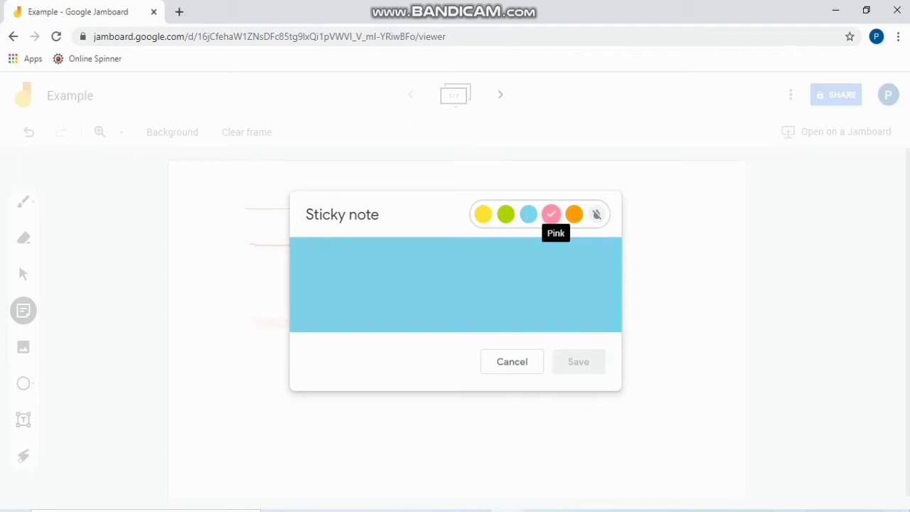
click(573, 214)
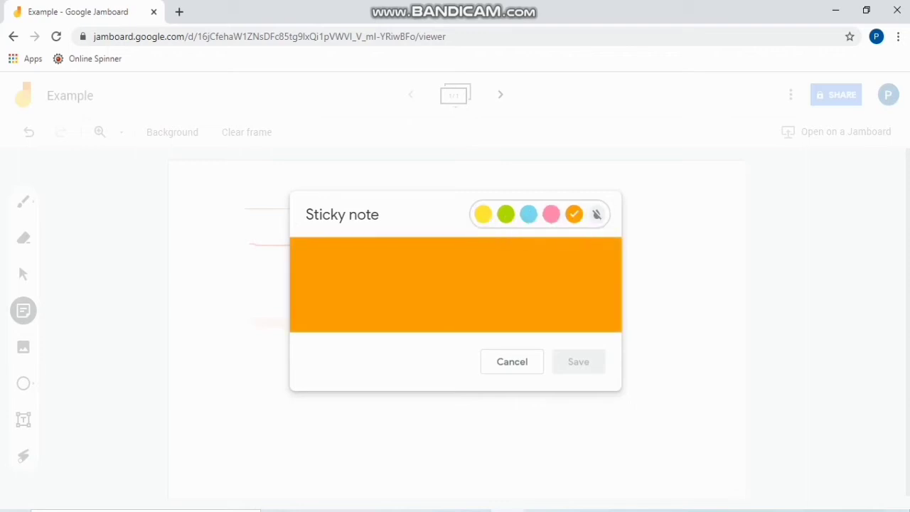
click(596, 214)
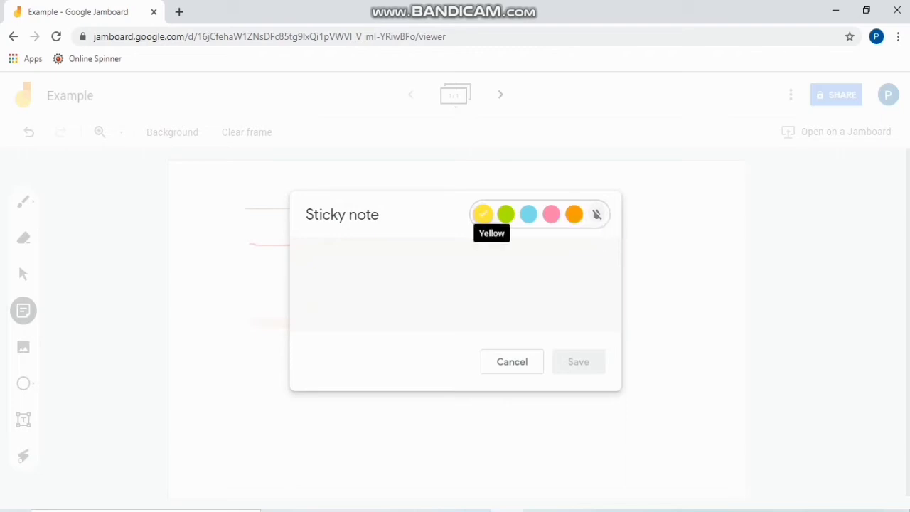
click(483, 214)
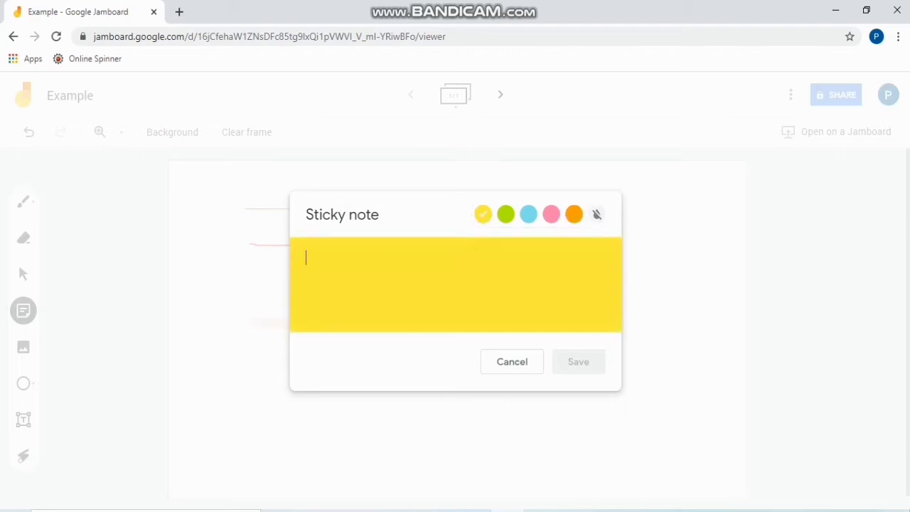
Write "This is a tree" on the yellow sticky note, save it, and dismiss the following blank note
text(This )
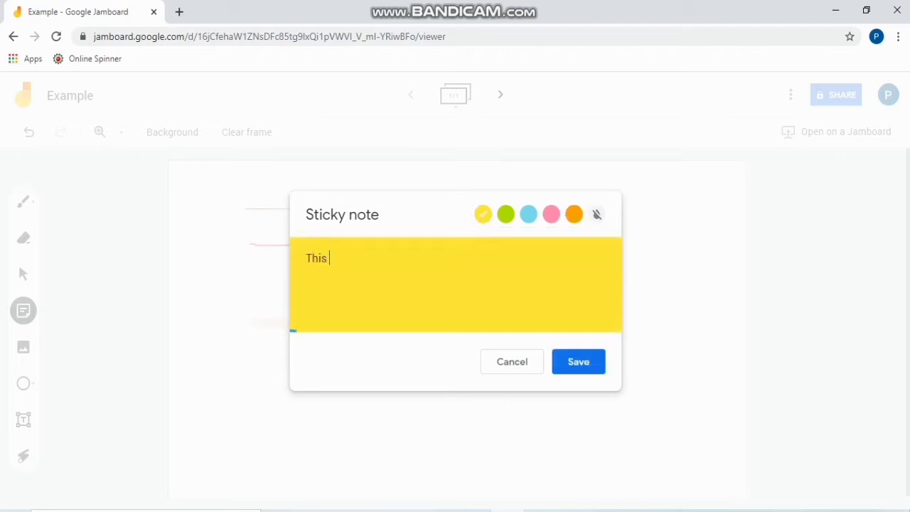
text(is a tree)
click(579, 361)
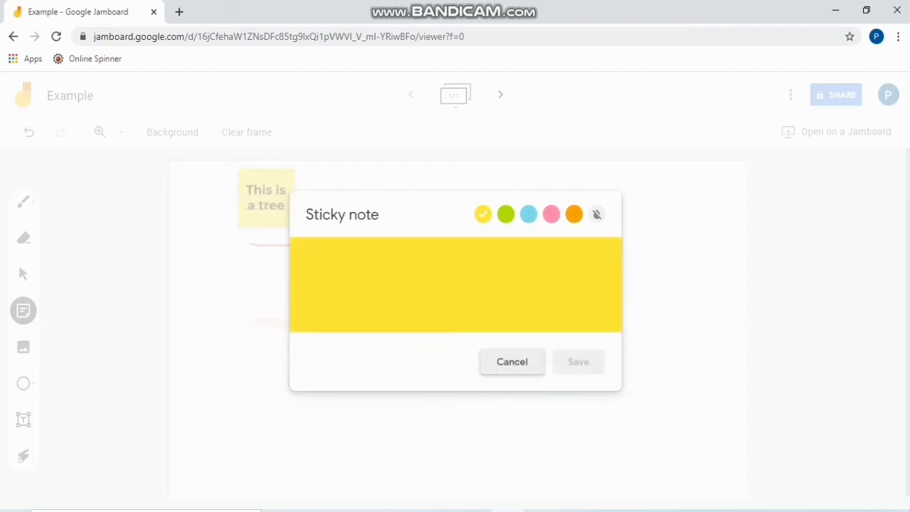
click(512, 361)
Enlarge the sticky note to about two and a half times its size and place it just right of the red lines
drag(265, 198, 536, 237)
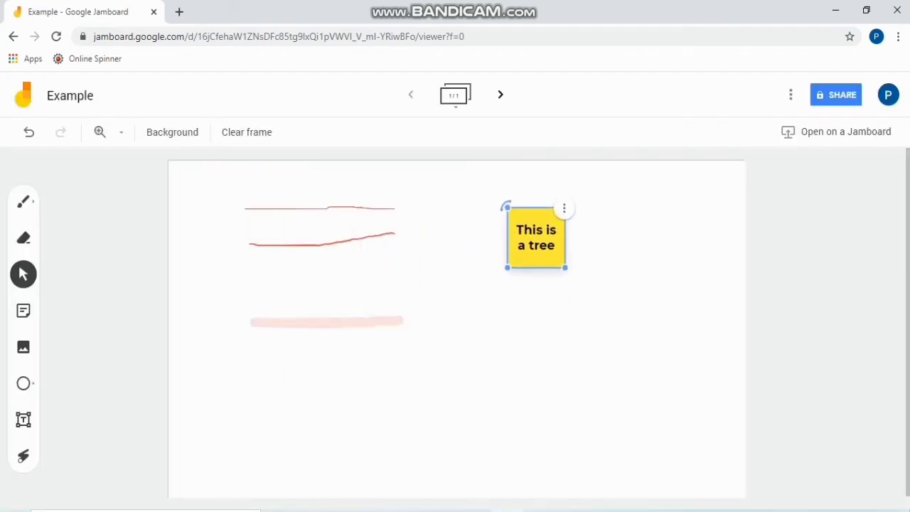
drag(565, 267, 658, 364)
drag(582, 285, 495, 256)
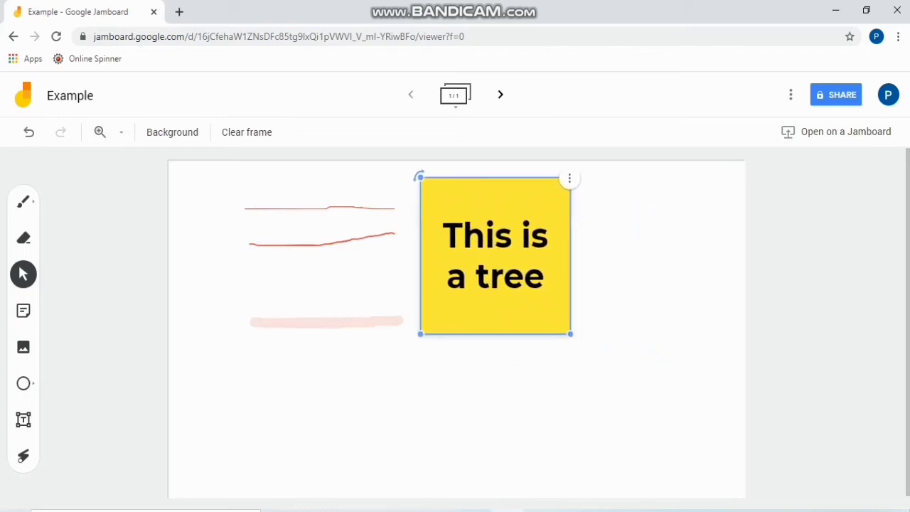
Duplicate the "This is a tree" sticky note and place the copy directly below the original
click(569, 178)
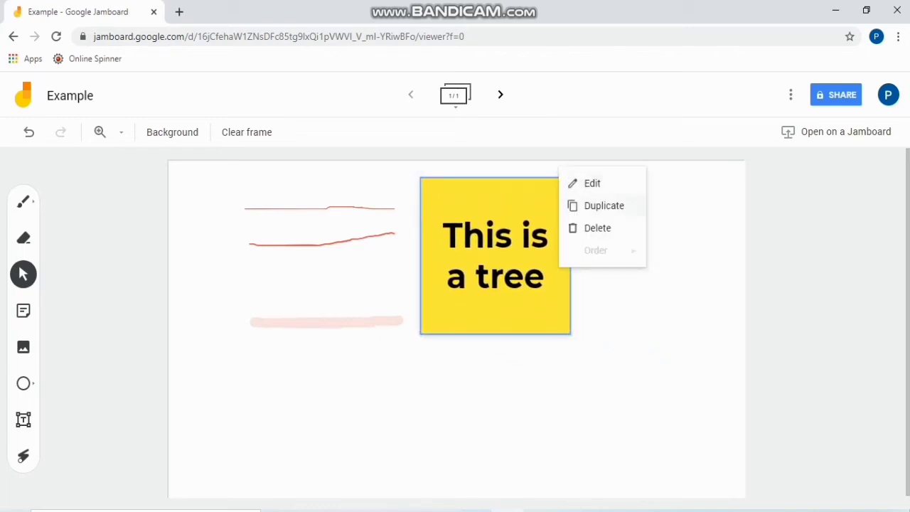
click(603, 205)
drag(510, 272, 498, 416)
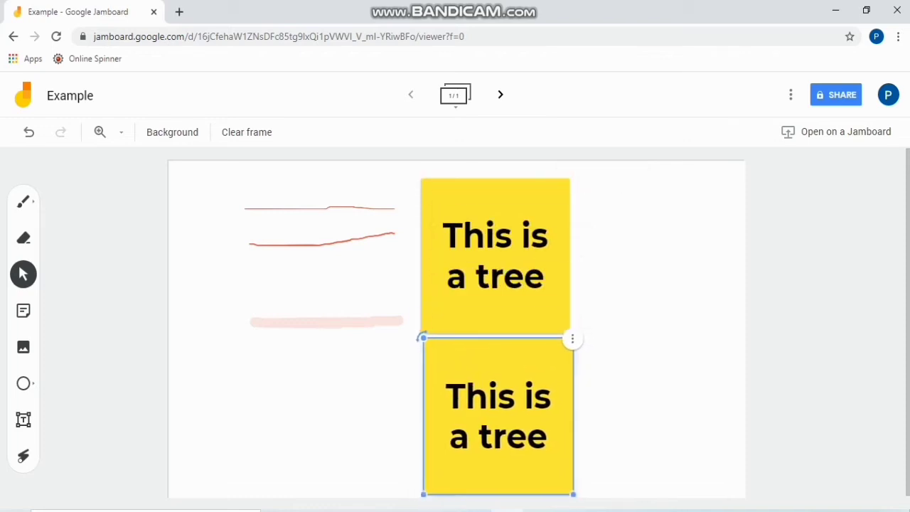
click(499, 415)
click(498, 416)
click(498, 416)
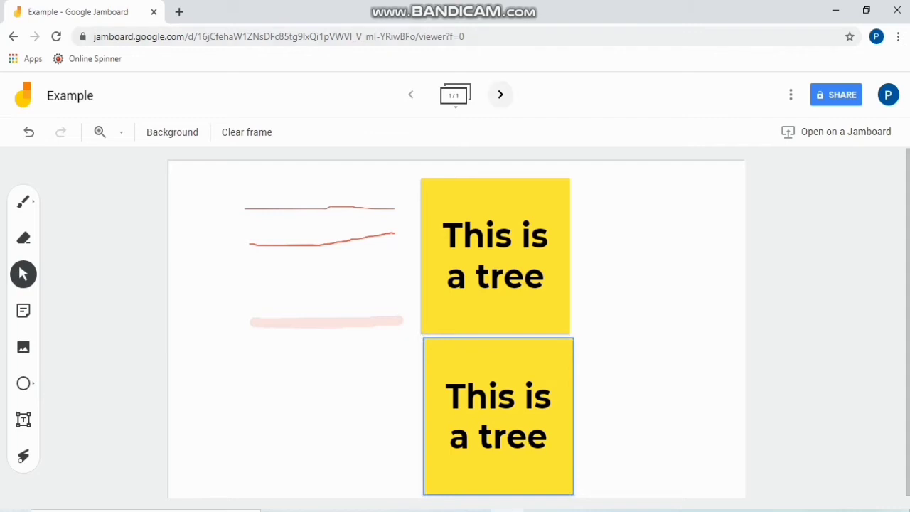
Add a second blank frame to the jam and begin inserting an image from Google Image Search
click(500, 95)
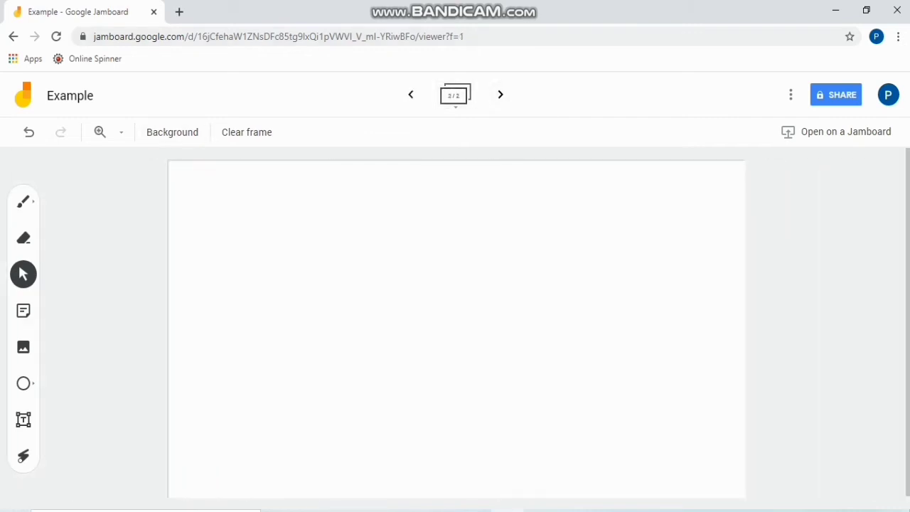
click(23, 346)
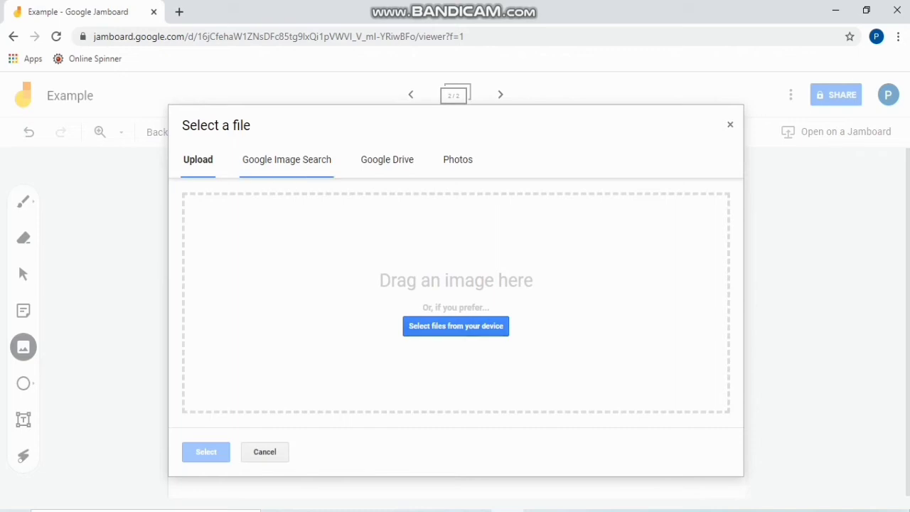
click(286, 159)
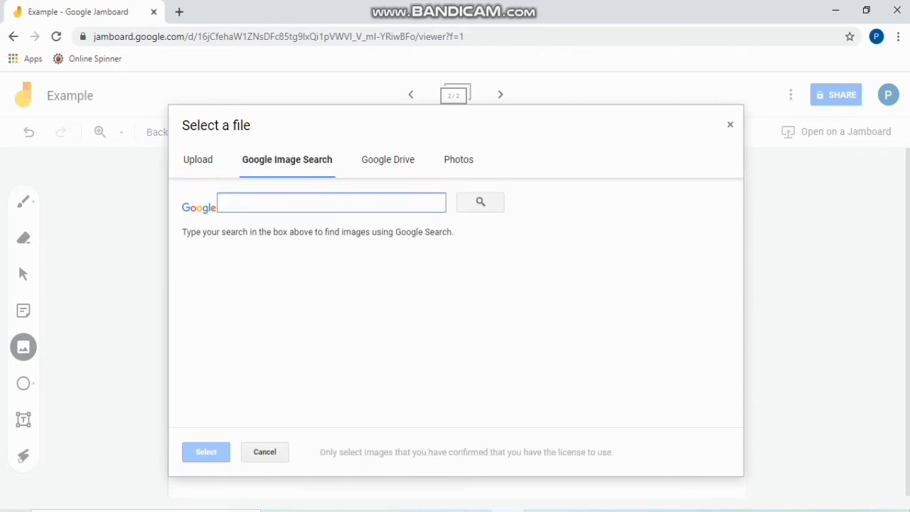
Search Google Images for "apple"
text(app)
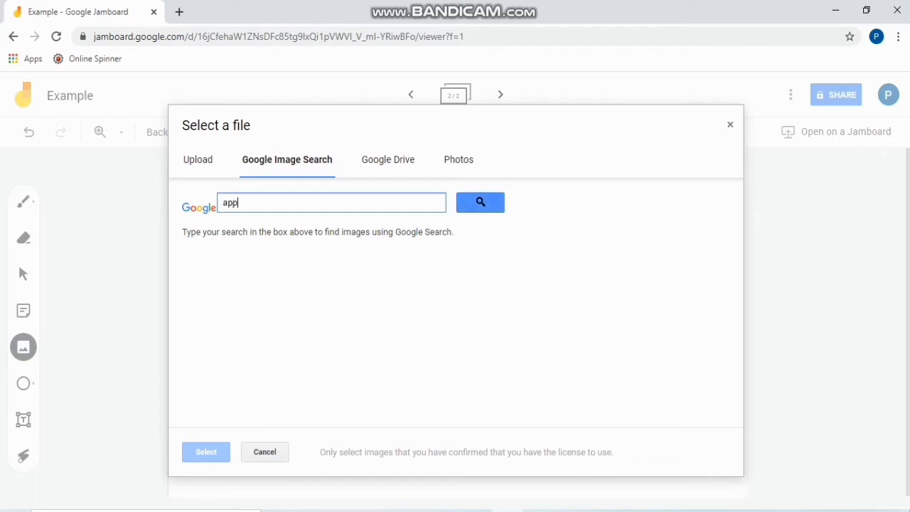
text(le)
click(481, 202)
Search Google Images for "parts of plants" and insert the first result, the Flowering Plant (Angiosperm) Anatomy diagram, on the second frame
text(parts of pil)
key(BackSpace)
key(BackSpace)
text(lants)
key(Return)
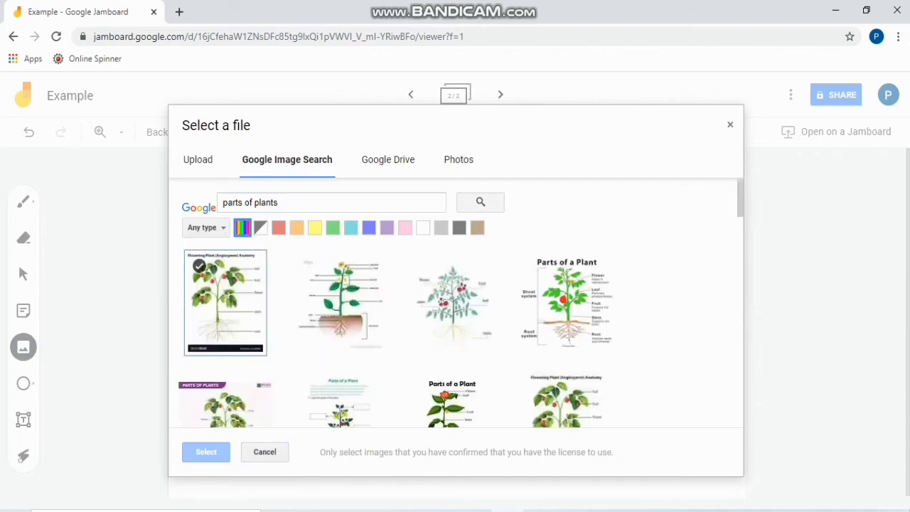
click(226, 302)
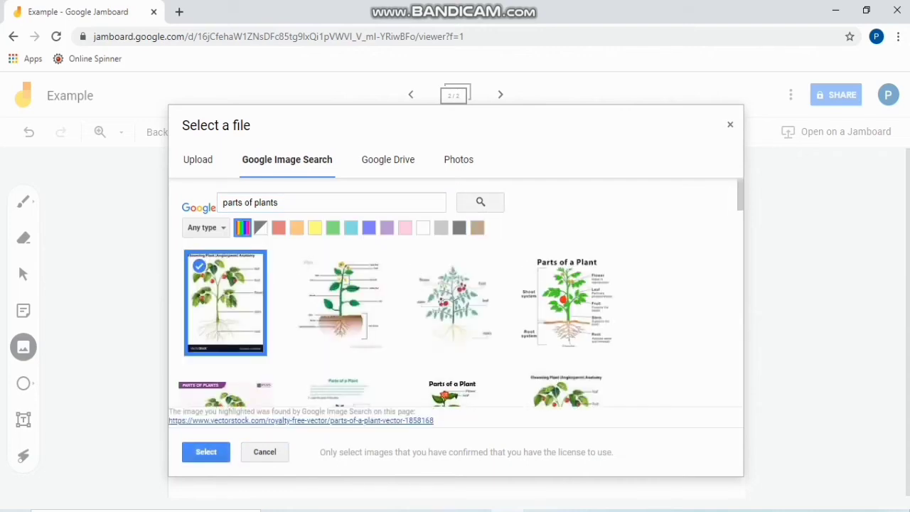
click(206, 452)
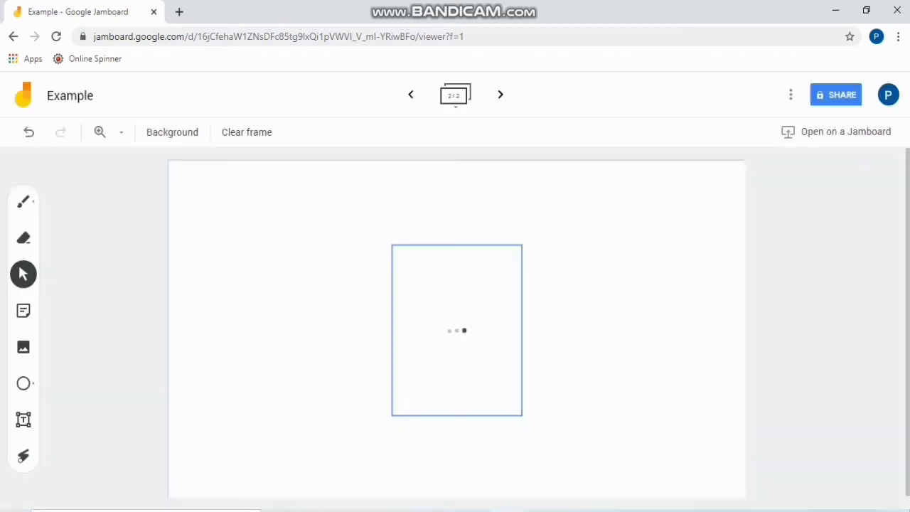
Enlarge the plant diagram to nearly fill the frame's height and centre it horizontally on the frame
drag(456, 327, 283, 259)
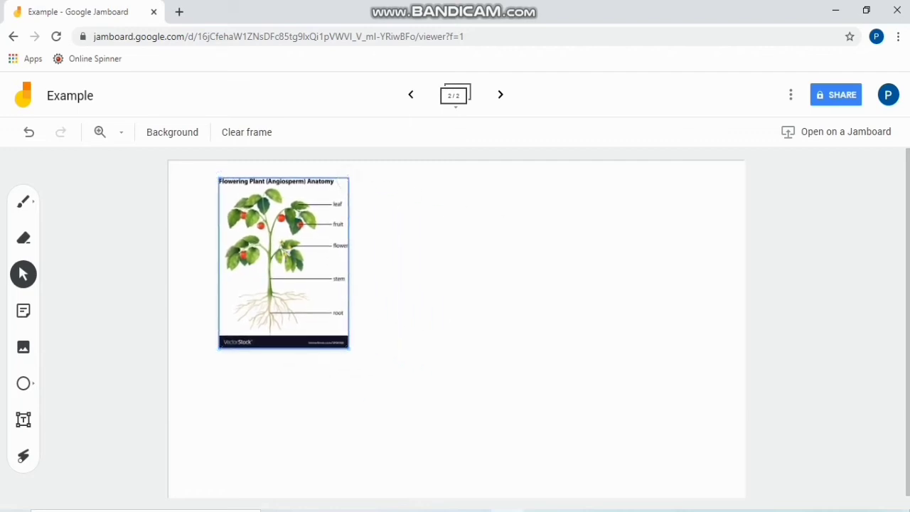
drag(349, 348, 470, 506)
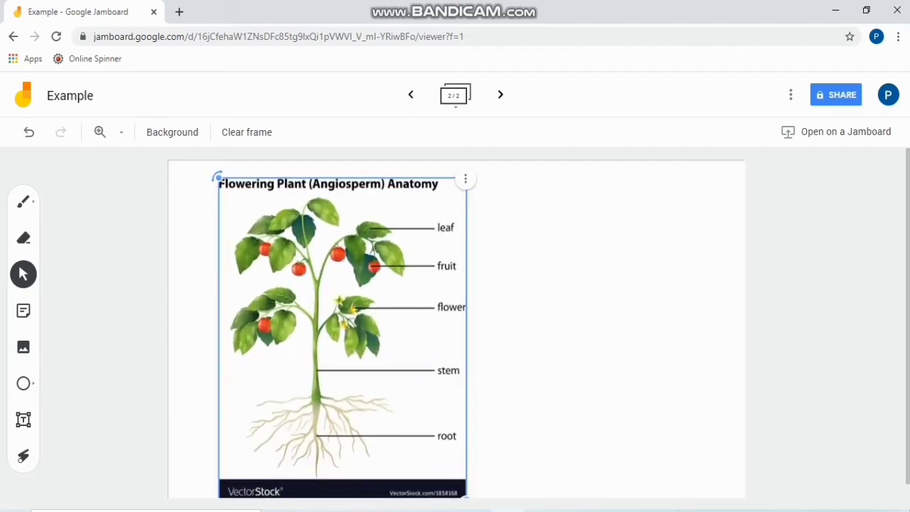
drag(344, 334, 468, 333)
key(Escape)
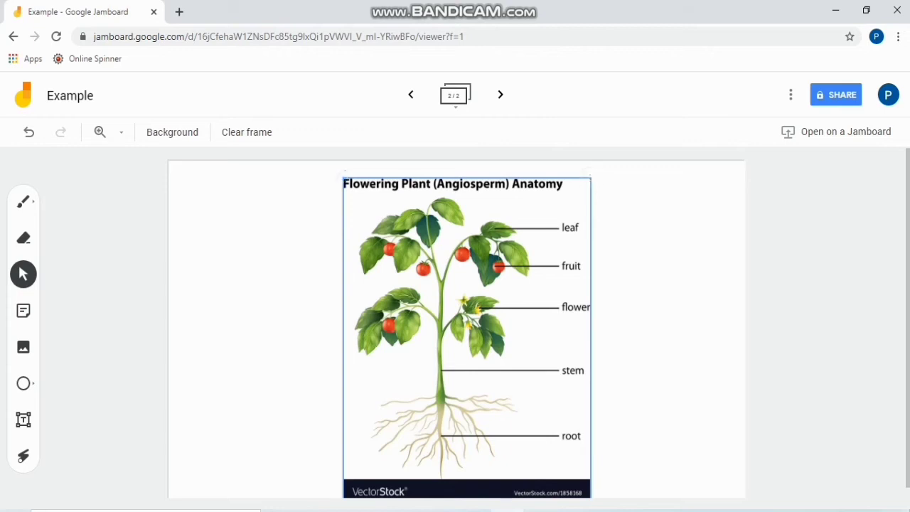